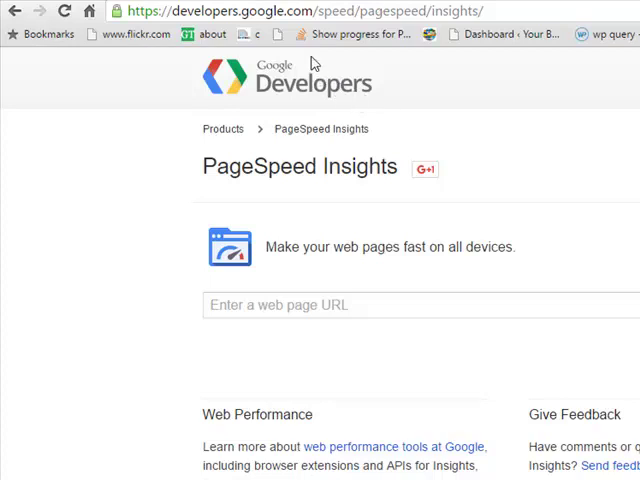
# Run a PageSpeed Insights analysis on dev.wpdude.com, getting a 68/100 mobile score
pyautogui.click(321, 302)
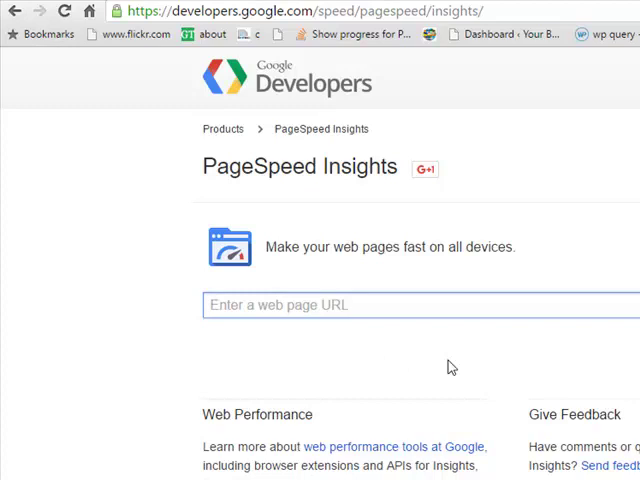
pyautogui.write('dev.wpdu')
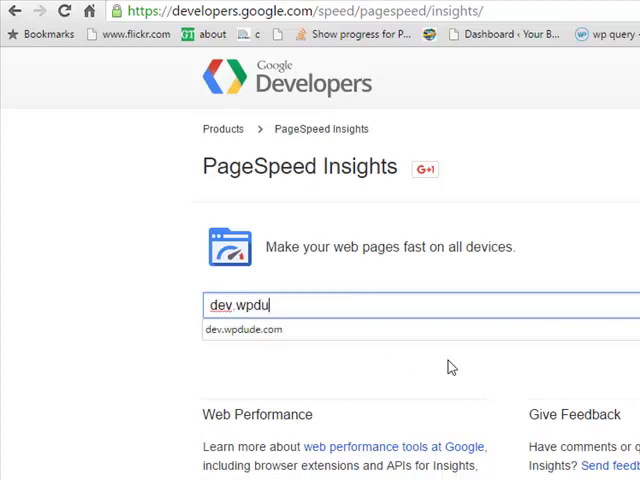
pyautogui.write('de.com')
pyautogui.press('Return')
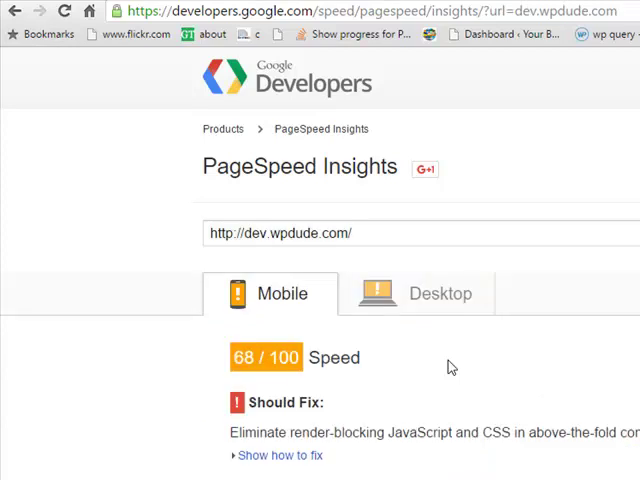
pyautogui.click(452, 295)
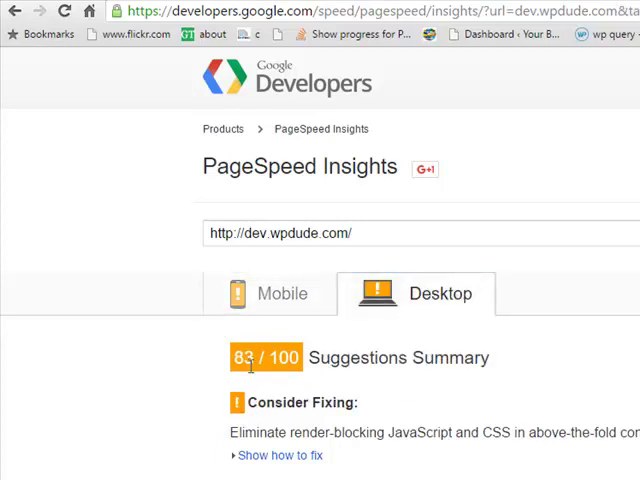
pyautogui.click(256, 294)
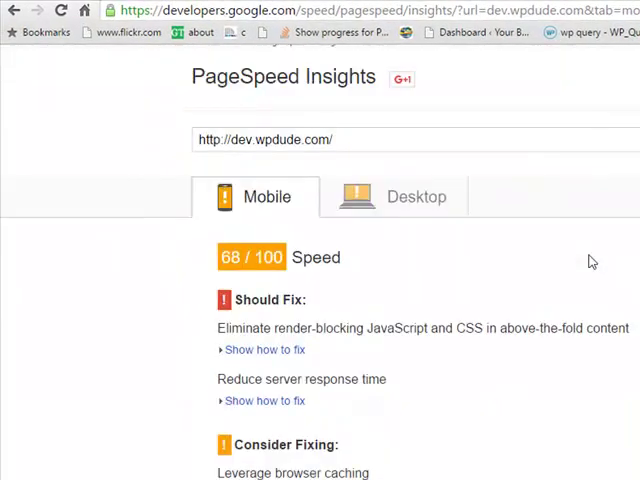
pyautogui.scroll(-1, 591, 262)
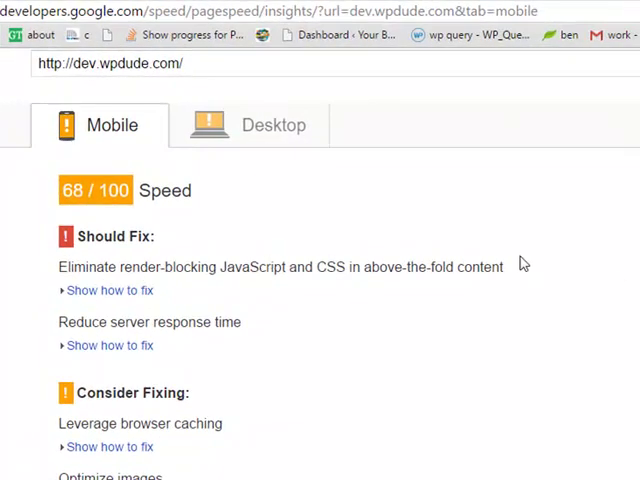
pyautogui.moveTo(521, 263); pyautogui.dragTo(416, 261)
pyautogui.moveTo(419, 226); pyautogui.dragTo(47, 232)
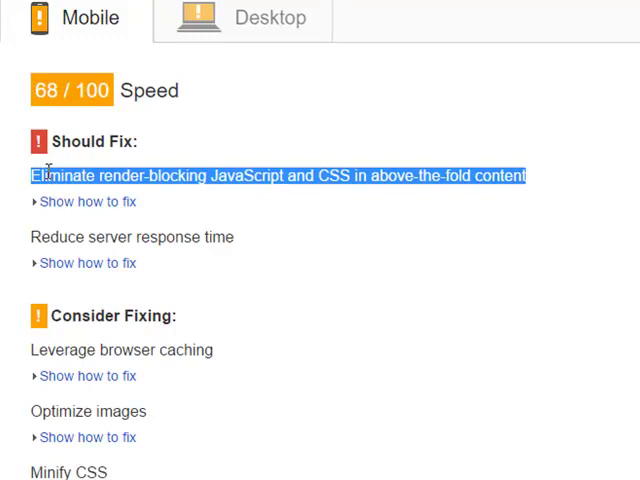
pyautogui.click(606, 440)
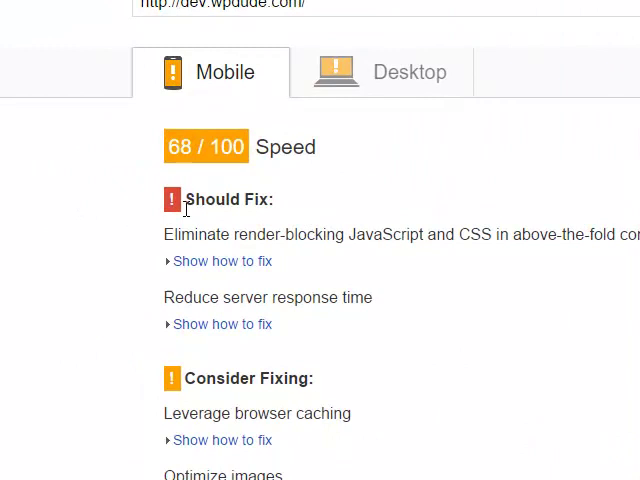
pyautogui.moveTo(352, 414); pyautogui.dragTo(164, 413)
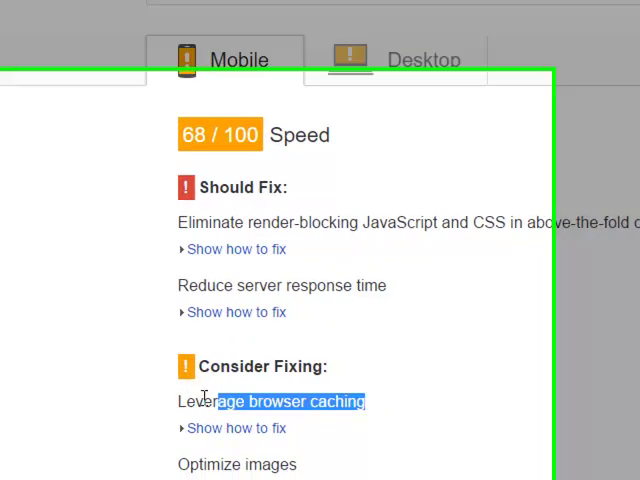
pyautogui.scroll(-2, 541, 313)
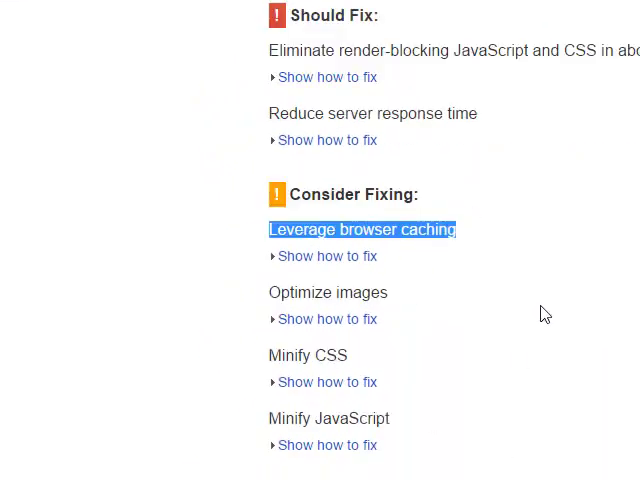
pyautogui.moveTo(396, 294); pyautogui.dragTo(254, 300)
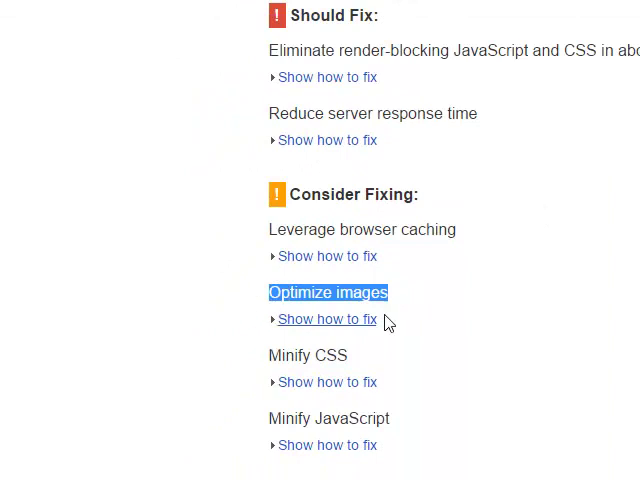
pyautogui.scroll(-3, 274, 314)
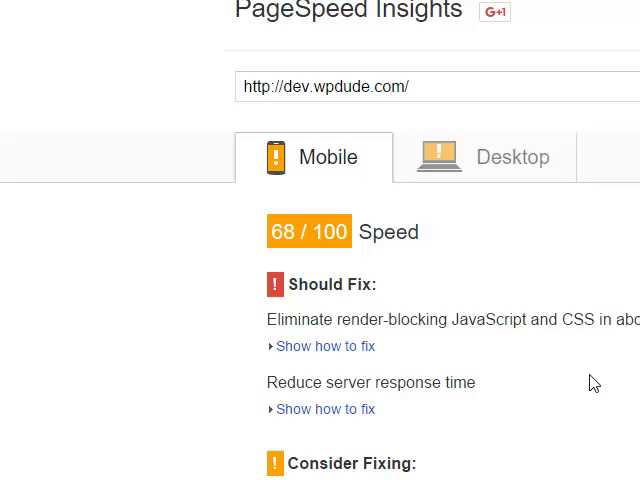
pyautogui.scroll(-2, 539, 376)
pyautogui.scroll(-2, 531, 369)
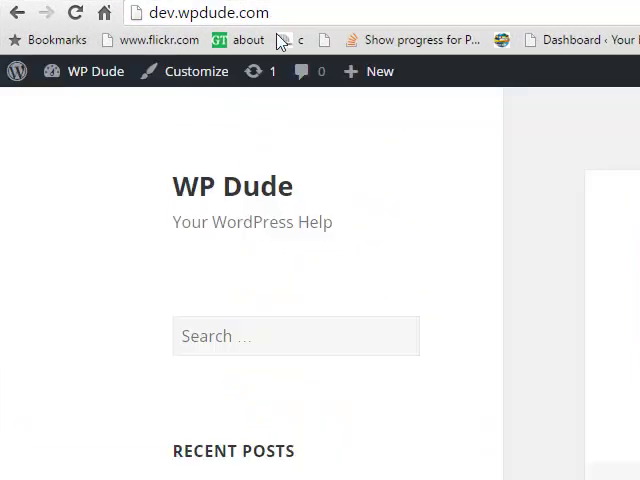
# Load the dev.wpdude.com/wp-admin area from the address bar
pyautogui.click(355, 11)
pyautogui.write('/wp-a')
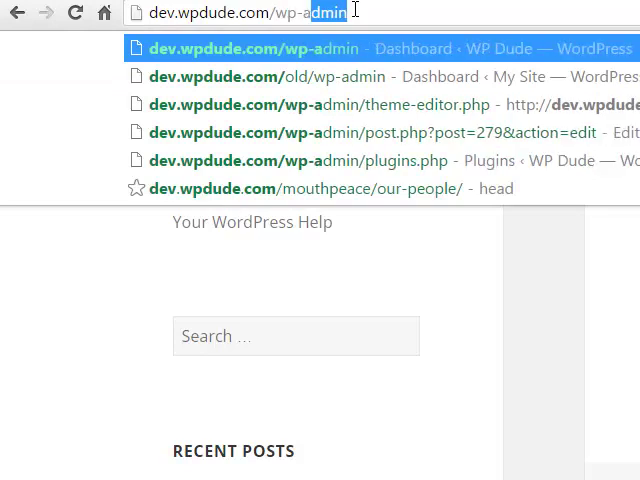
pyautogui.write('dmin')
pyautogui.press('Return')
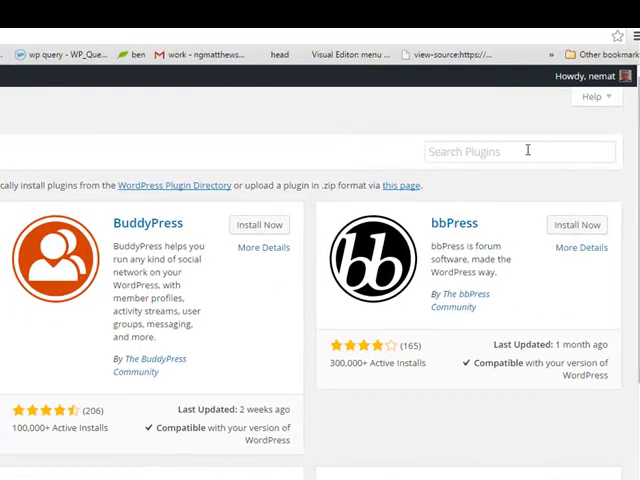
# Search the plugin directory for 'wp smush' and install WP Smush
pyautogui.click(527, 150)
pyautogui.write('wp sm')
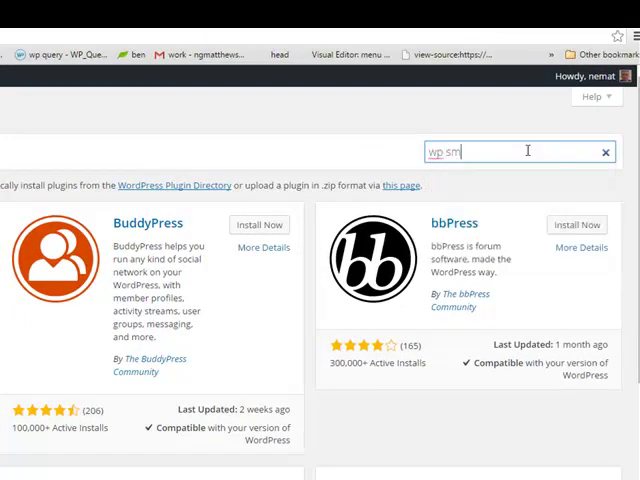
pyautogui.write('ush')
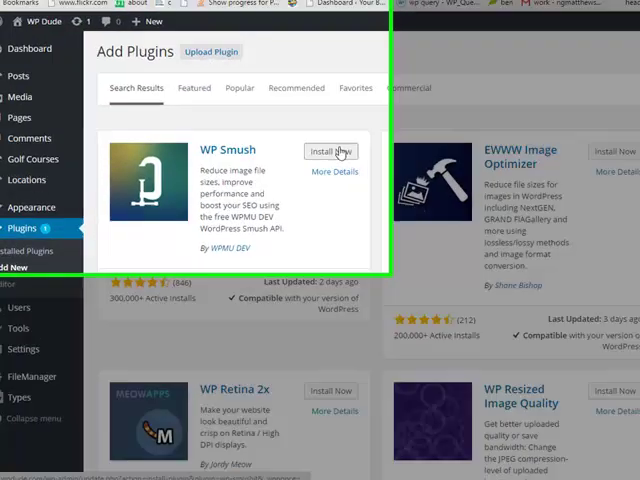
pyautogui.click(320, 141)
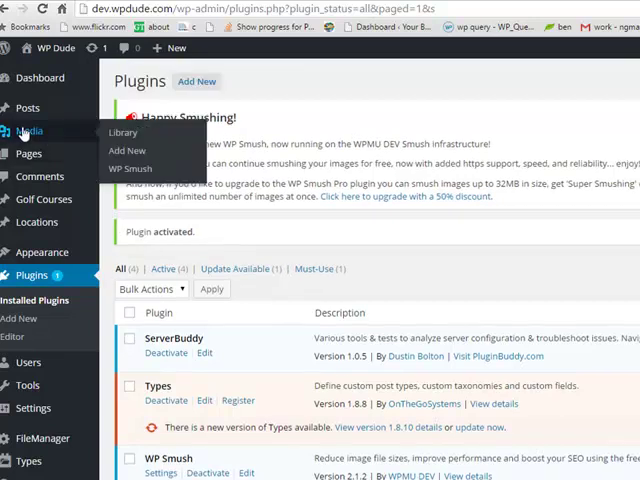
pyautogui.moveTo(29, 131)
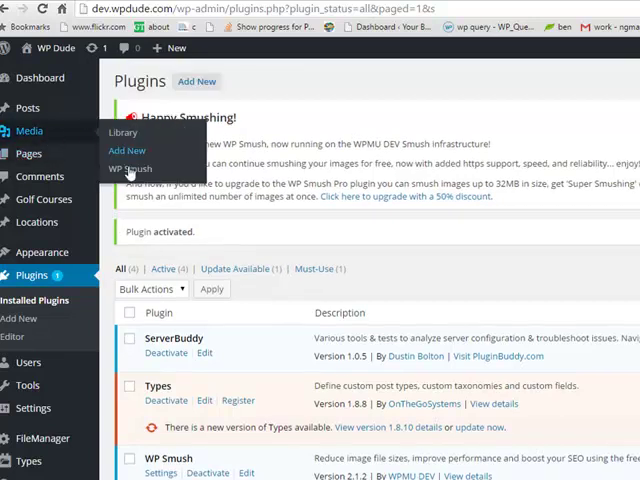
# From Media > WP Smush, bulk smush the first batch of 50 attachments
pyautogui.click(130, 168)
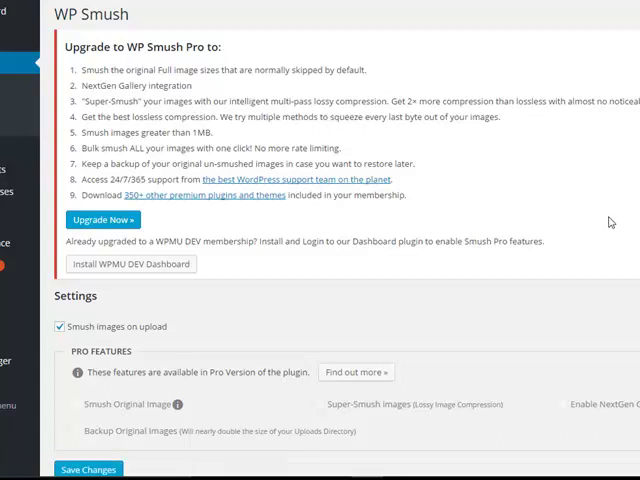
pyautogui.scroll(-1, 610, 221)
pyautogui.scroll(-2, 610, 221)
pyautogui.scroll(-2, 610, 221)
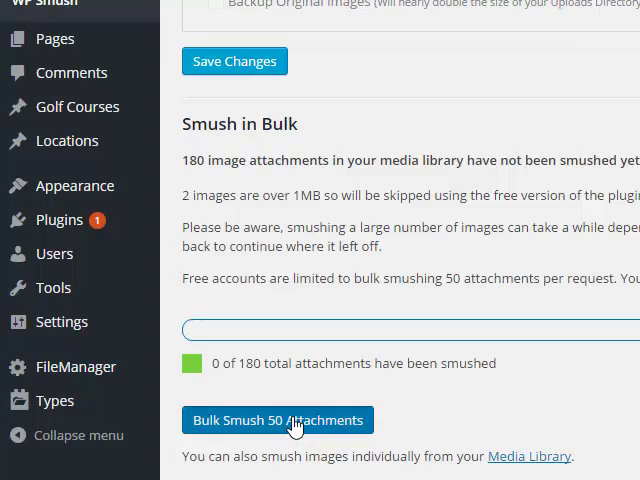
pyautogui.click(293, 424)
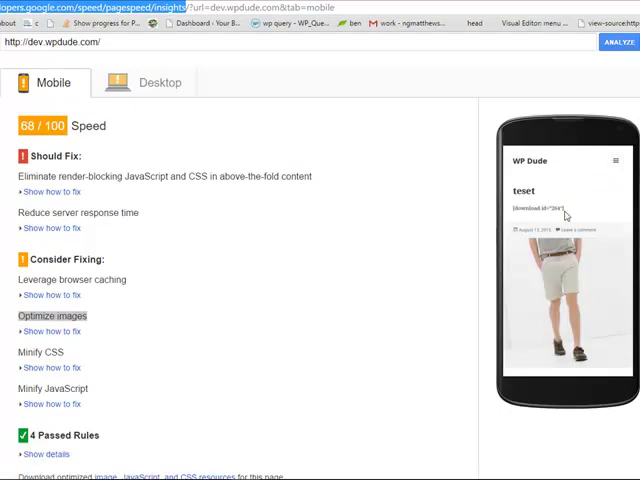
# Re-run the analysis and select the uncompressed logo-newsletter2.png URL under Optimize images
pyautogui.click(617, 159)
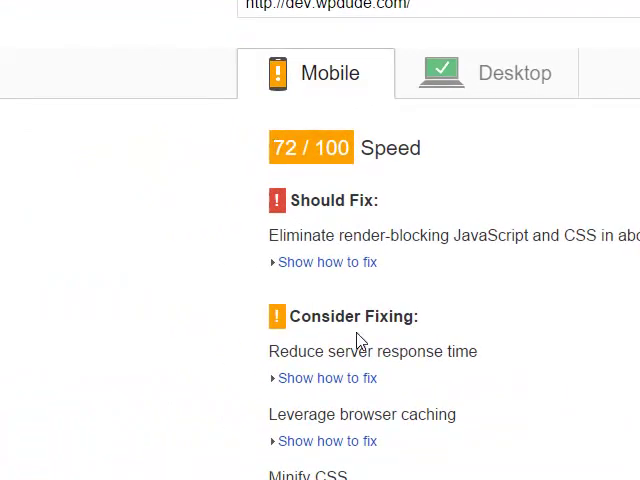
pyautogui.scroll(-2, 450, 370)
pyautogui.scroll(-1, 500, 410)
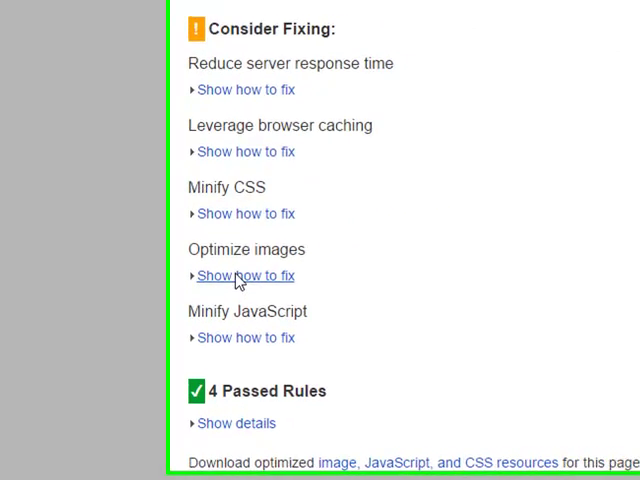
pyautogui.click(324, 270)
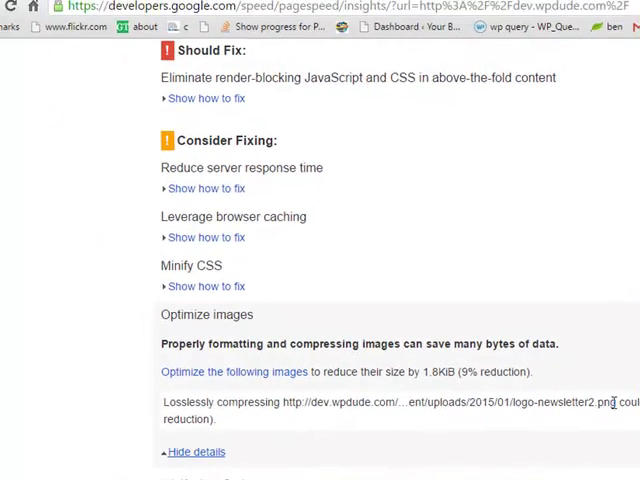
pyautogui.moveTo(613, 402)
pyautogui.mouseDown()
pyautogui.moveTo(281, 403)
pyautogui.moveTo(287, 403)
pyautogui.mouseUp()
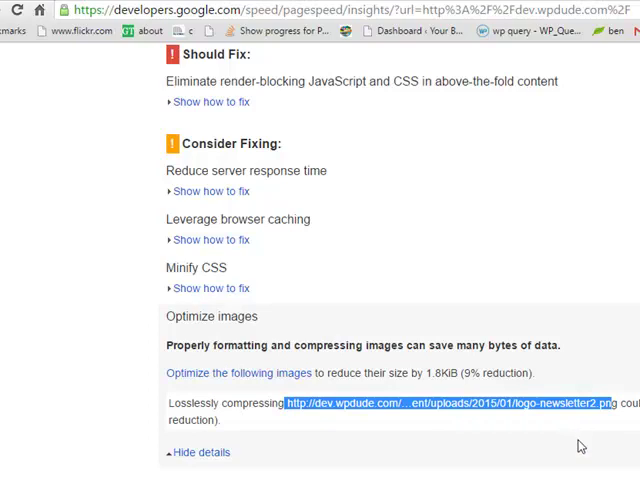
pyautogui.scroll(1, 581, 446)
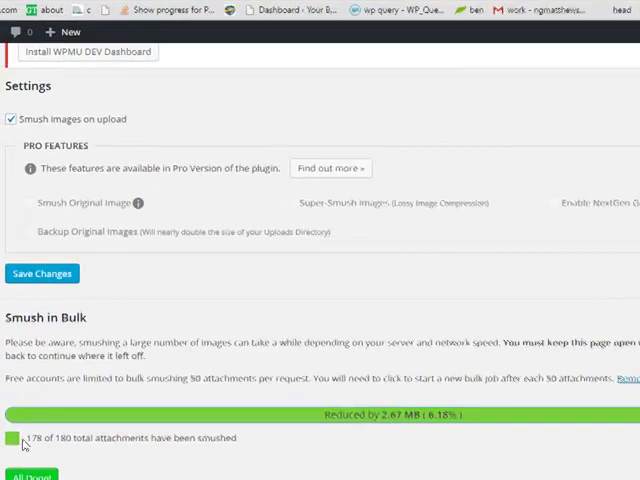
# Check the 178 of 180 smushed count, then go to Plugins > Add New
pyautogui.moveTo(25, 438); pyautogui.dragTo(72, 438)
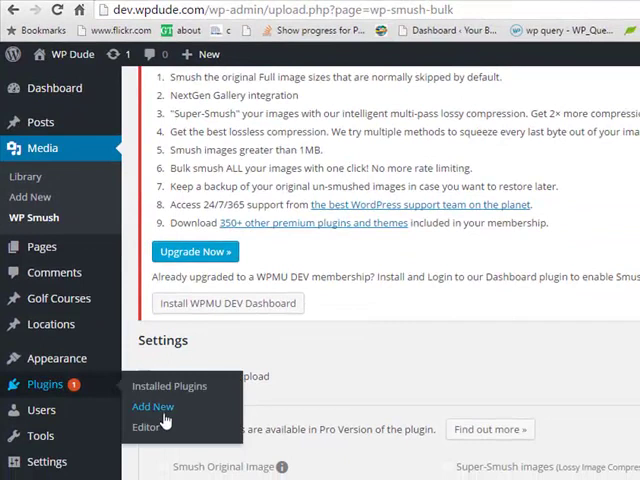
pyautogui.moveTo(47, 406)
pyautogui.click(163, 413)
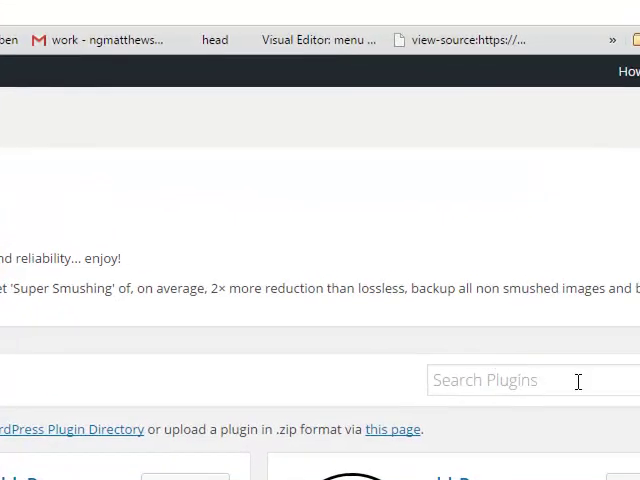
# Search for 'w3-total-cache' and install the W3 Total Cache plugin
pyautogui.click(574, 383)
pyautogui.write('w3-t')
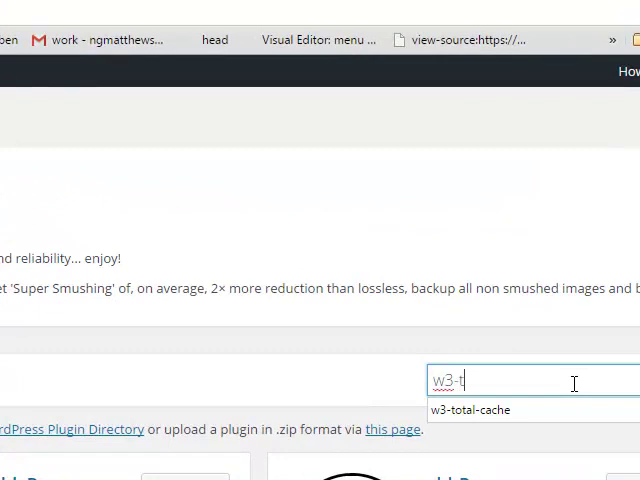
pyautogui.write('otyal')
pyautogui.press('BackSpace')
pyautogui.press('BackSpace')
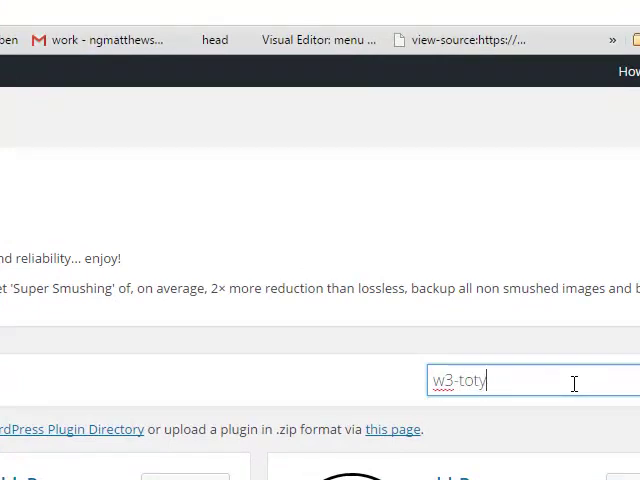
pyautogui.press('BackSpace')
pyautogui.write('al')
pyautogui.press('Return')
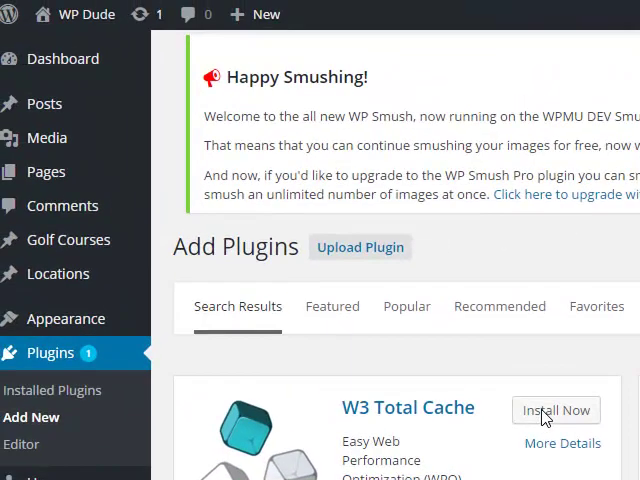
pyautogui.click(546, 418)
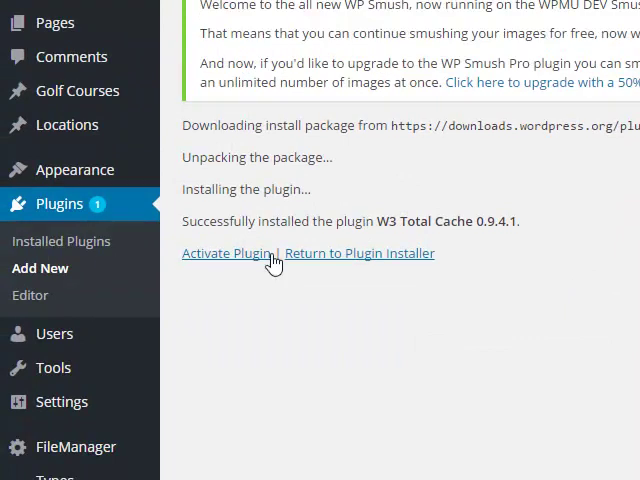
# Activate W3 Total Cache from the installation success page
pyautogui.click(216, 255)
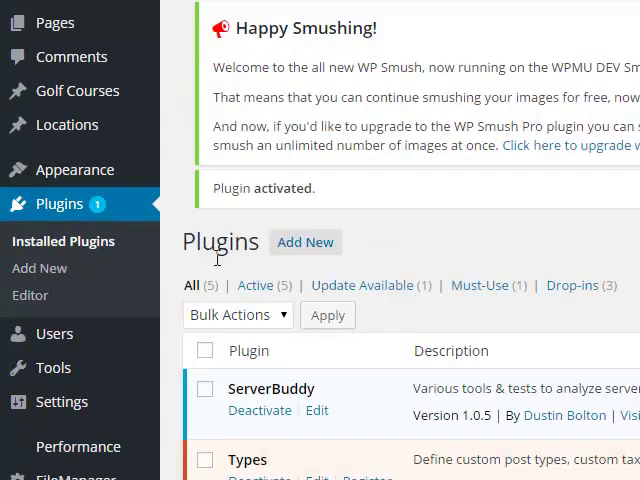
pyautogui.scroll(-2, 216, 258)
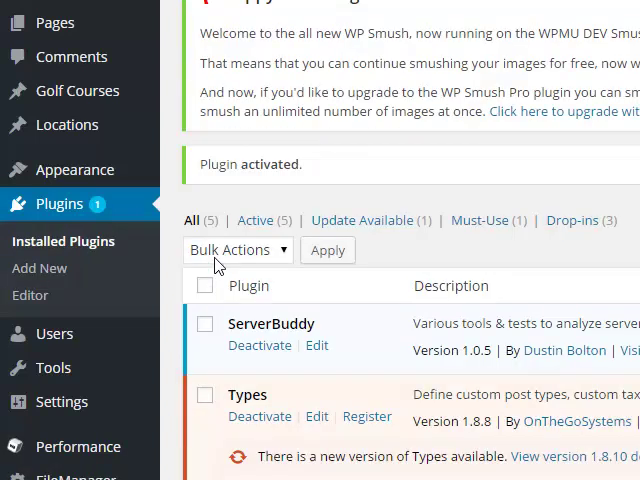
pyautogui.moveTo(78, 447)
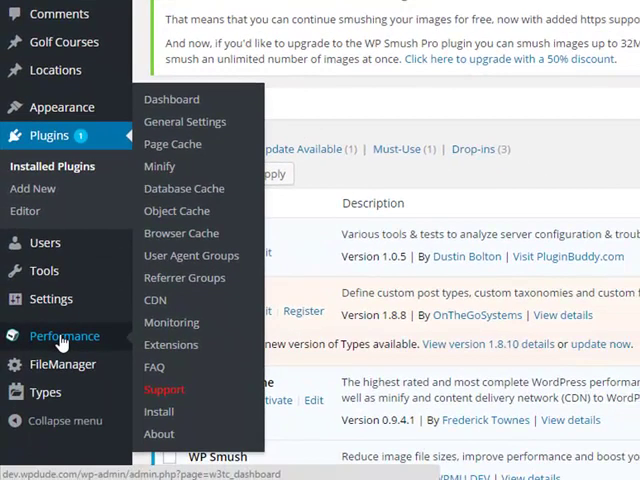
# Review the Performance > Page Cache settings of W3 Total Cache
pyautogui.click(172, 147)
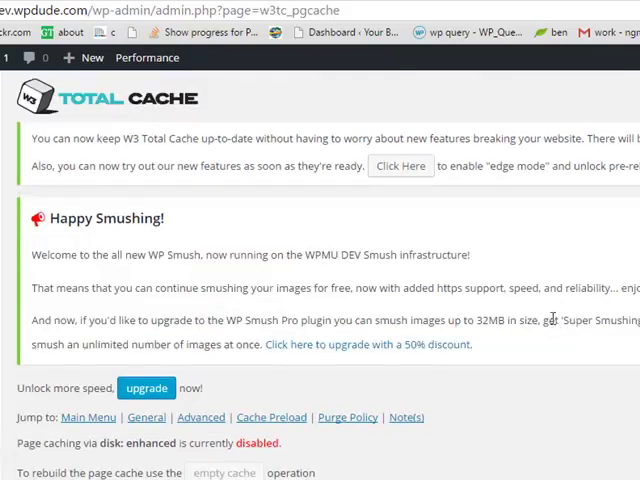
pyautogui.scroll(-2, 553, 323)
pyautogui.scroll(-2, 553, 323)
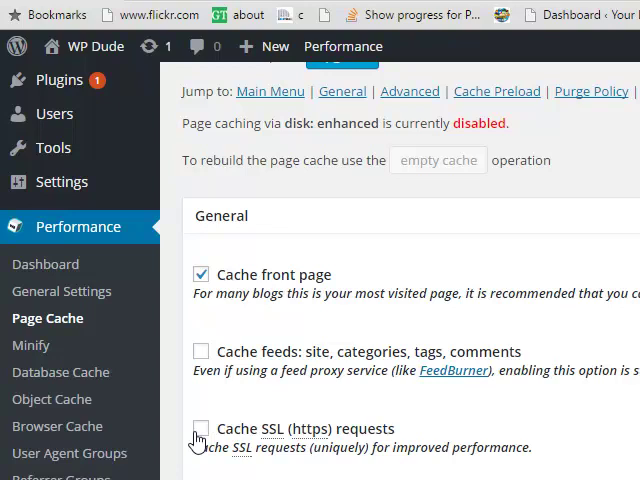
pyautogui.scroll(-2, 197, 441)
pyautogui.scroll(-2, 197, 441)
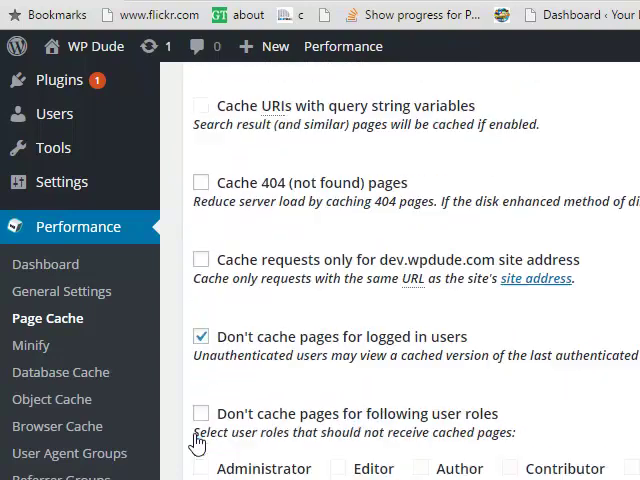
pyautogui.scroll(-1, 197, 441)
pyautogui.scroll(-1, 197, 441)
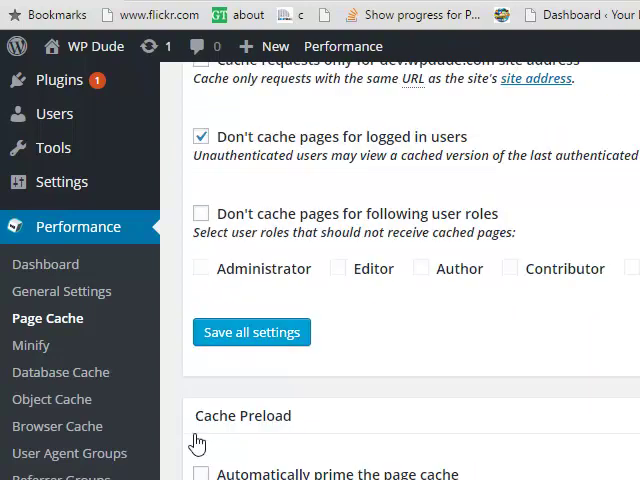
pyautogui.scroll(-1, 197, 441)
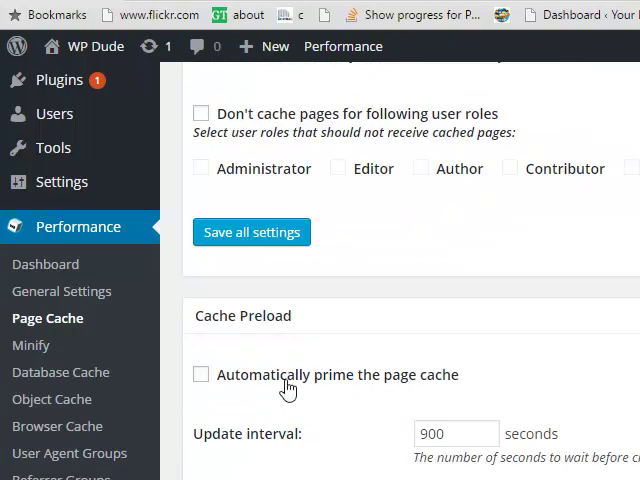
pyautogui.scroll(-1, 289, 389)
pyautogui.scroll(-3, 289, 389)
pyautogui.scroll(-1, 289, 389)
pyautogui.scroll(-2, 289, 389)
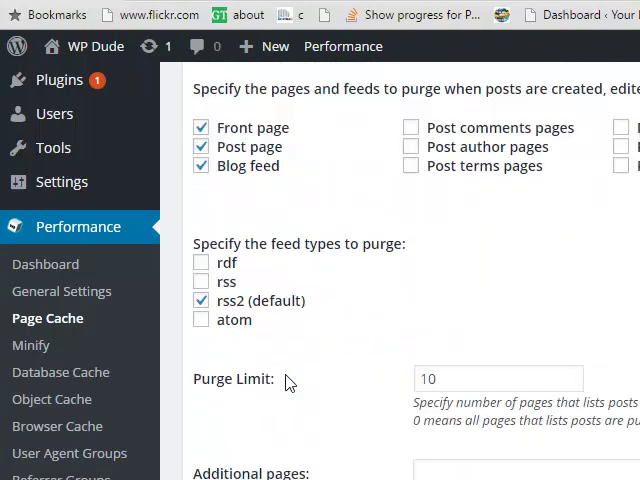
pyautogui.scroll(-2, 289, 389)
pyautogui.scroll(-1, 289, 382)
pyautogui.scroll(-1, 289, 382)
pyautogui.scroll(-2, 289, 382)
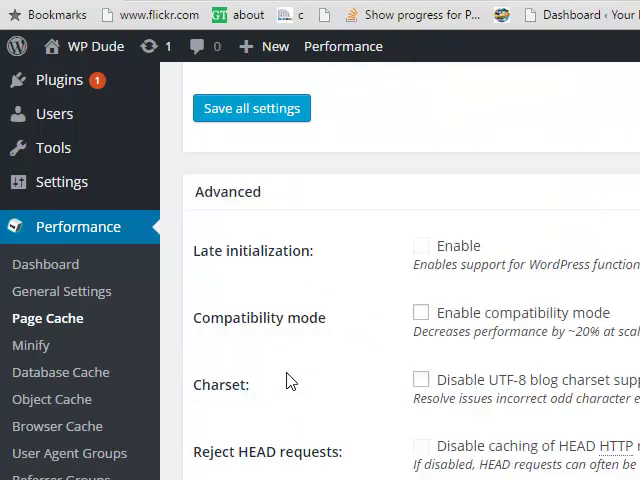
pyautogui.scroll(-1, 289, 382)
pyautogui.scroll(-4, 285, 350)
pyautogui.scroll(-4, 275, 260)
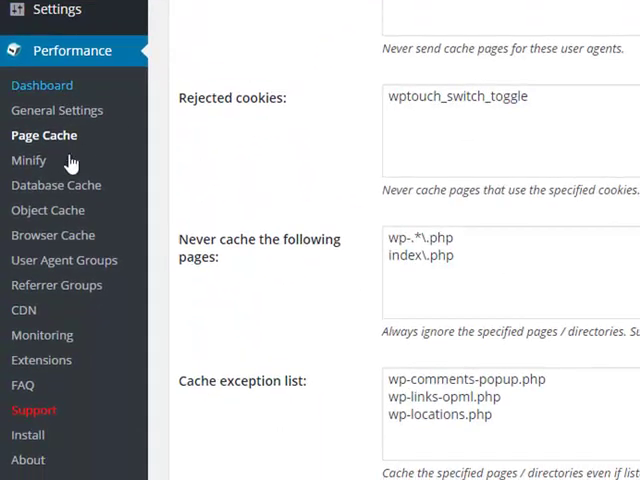
pyautogui.scroll(5, 580, 165)
pyautogui.scroll(1, 96, 371)
pyautogui.scroll(4, 70, 400)
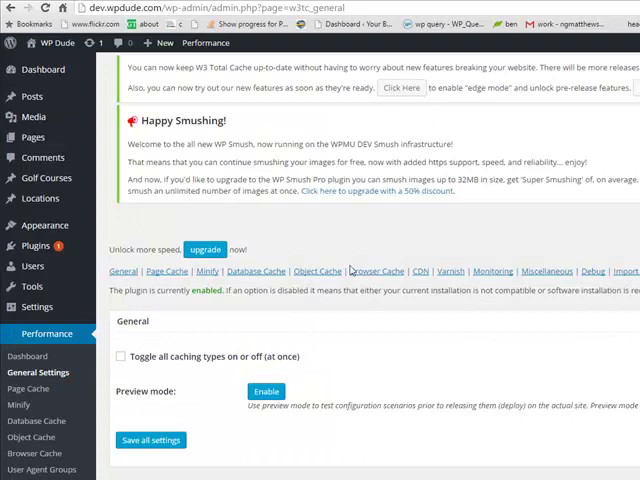
pyautogui.scroll(-1, 351, 268)
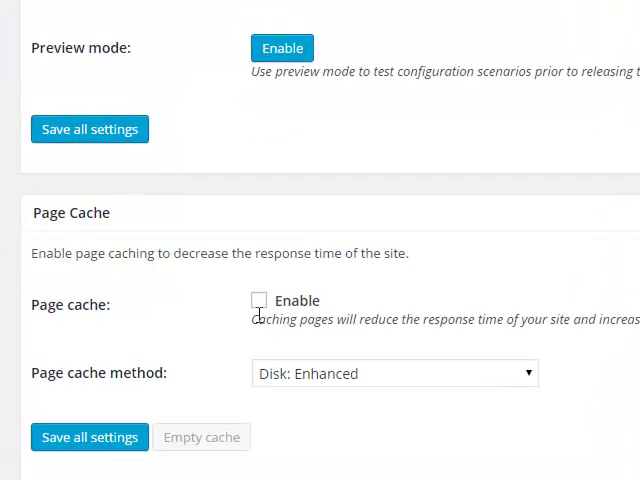
# Enable page caching with the Disk: Enhanced method and save all settings
pyautogui.click(259, 301)
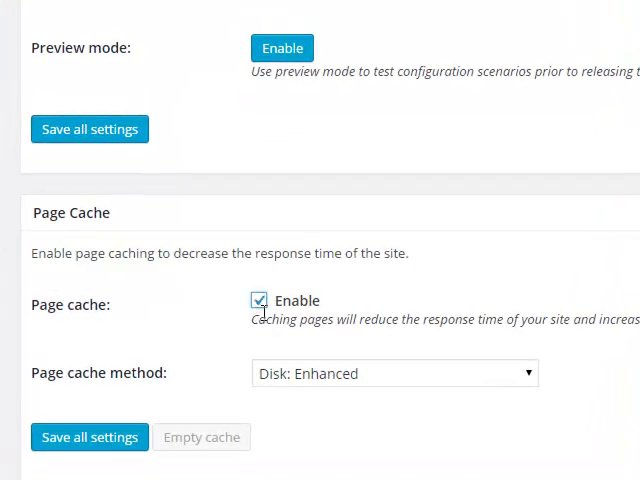
pyautogui.click(459, 375)
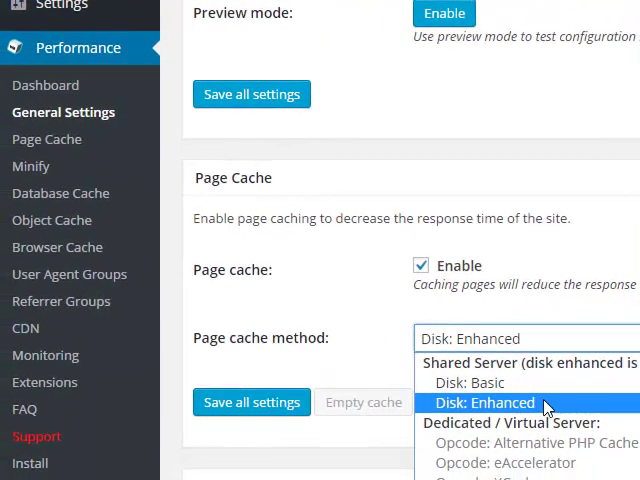
pyautogui.click(547, 405)
pyautogui.click(257, 402)
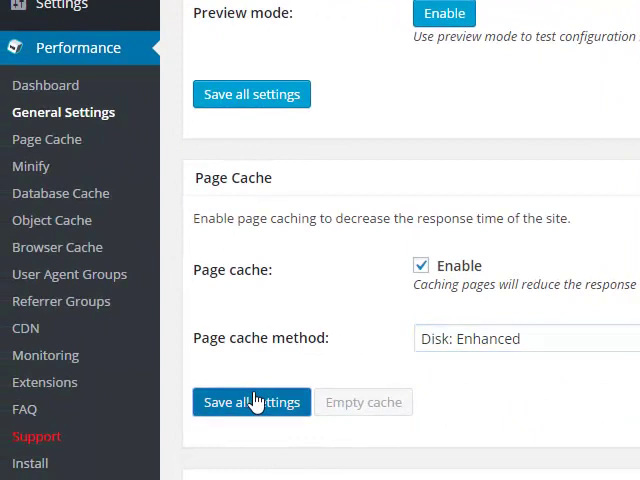